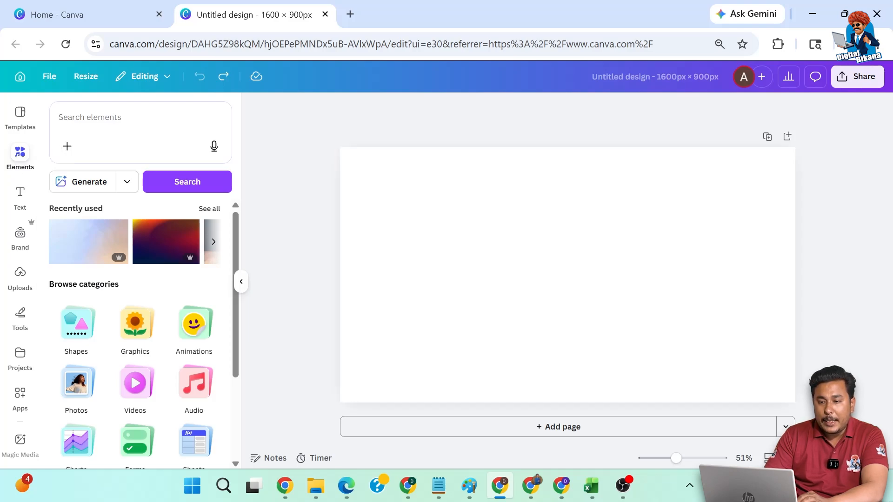
Search the elements for "background" and browse all of the photo results.
click(89, 117)
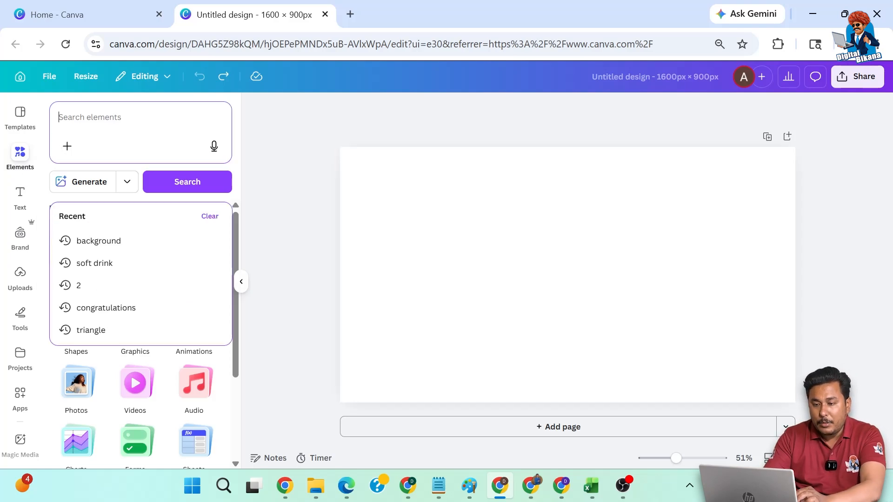
click(93, 243)
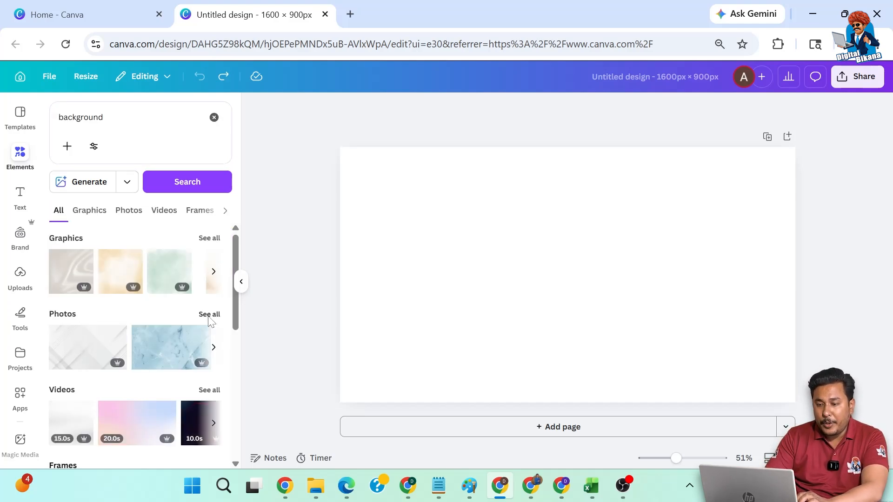
click(209, 315)
scroll(128, 370, down, 5)
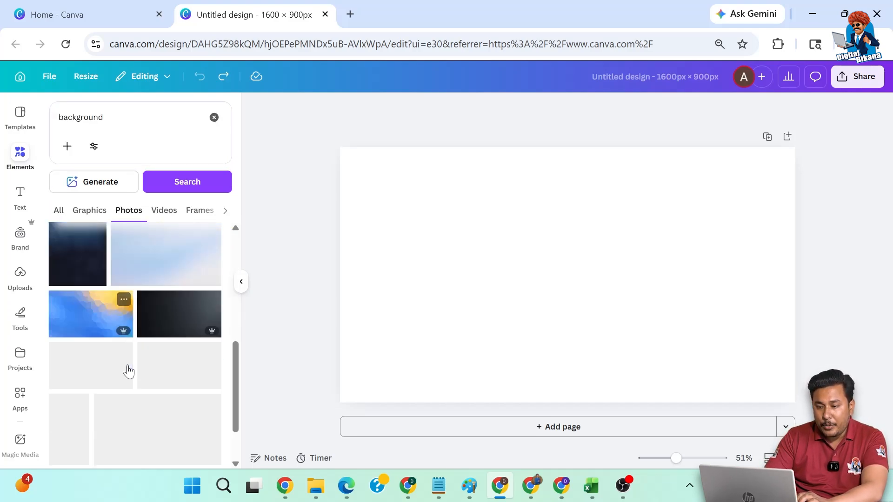
scroll(128, 367, down, 5)
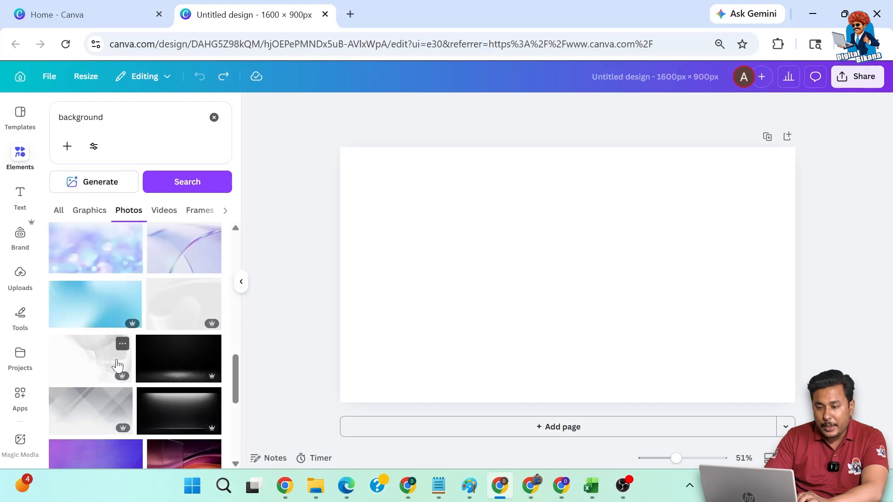
scroll(117, 366, down, 3)
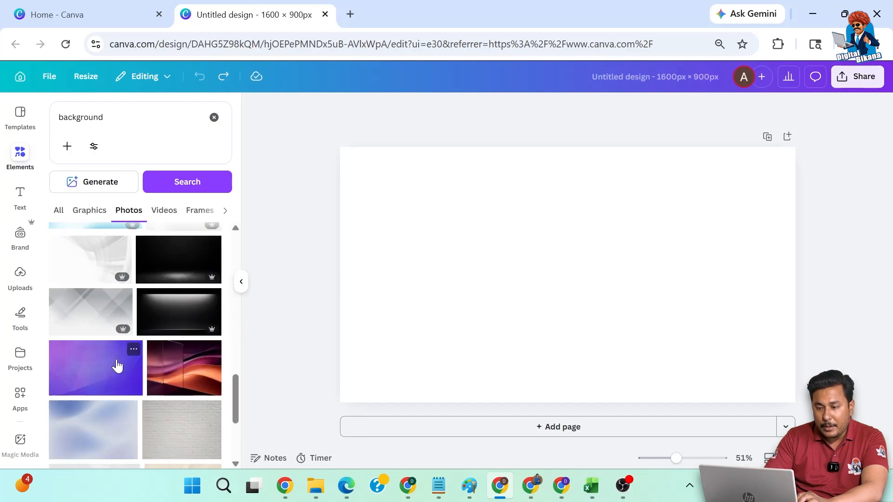
scroll(117, 366, down, 6)
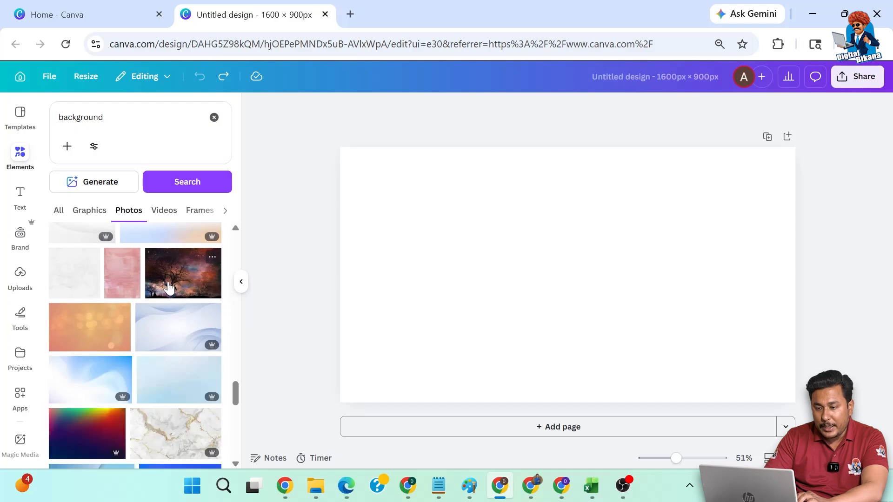
click(168, 289)
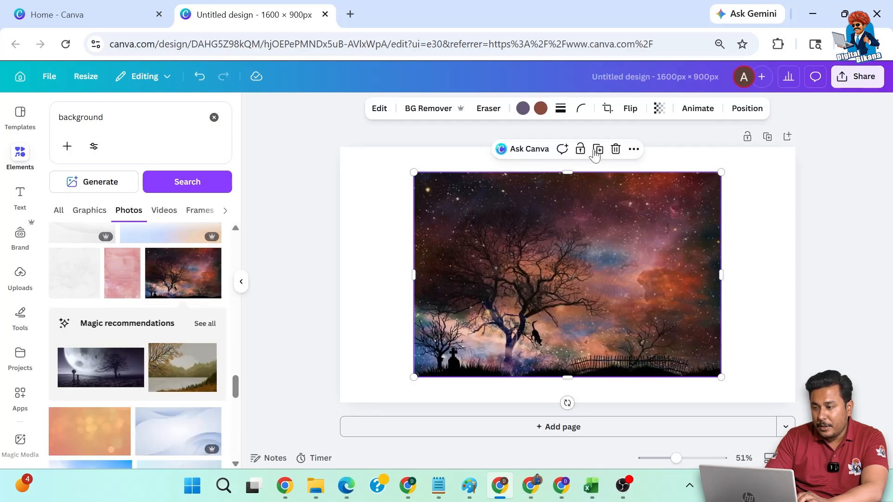
click(615, 150)
scroll(135, 359, down, 4)
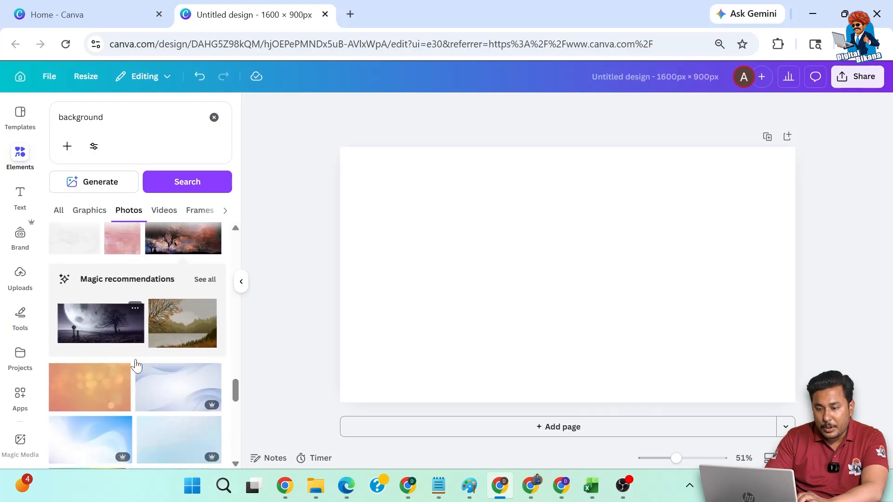
Add the plain blue gradient photo from the results and set it as the page background.
scroll(135, 359, down, 3)
click(179, 377)
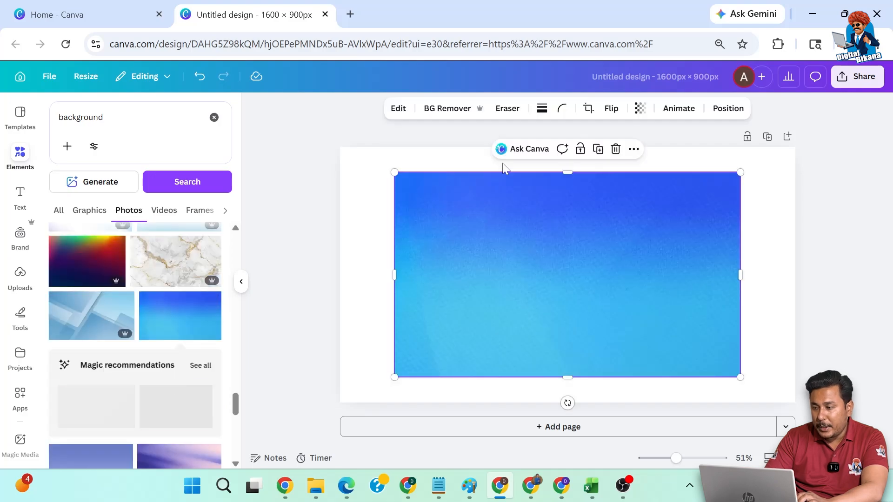
click(634, 149)
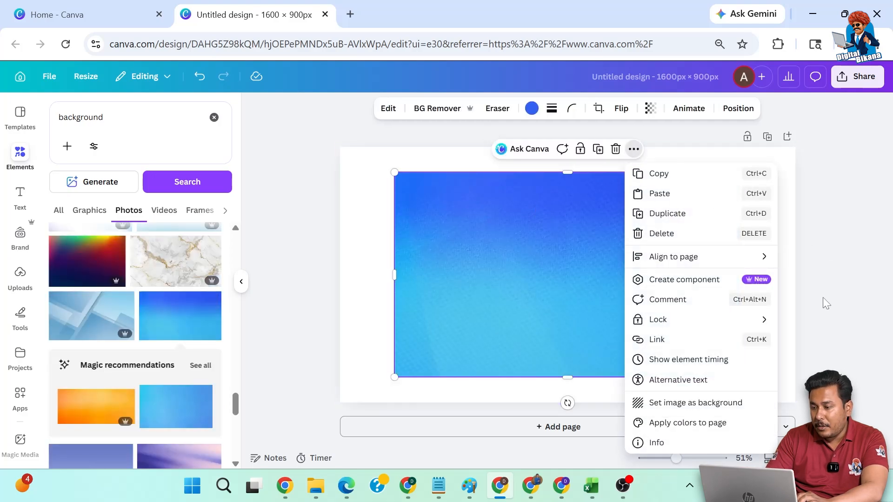
click(696, 403)
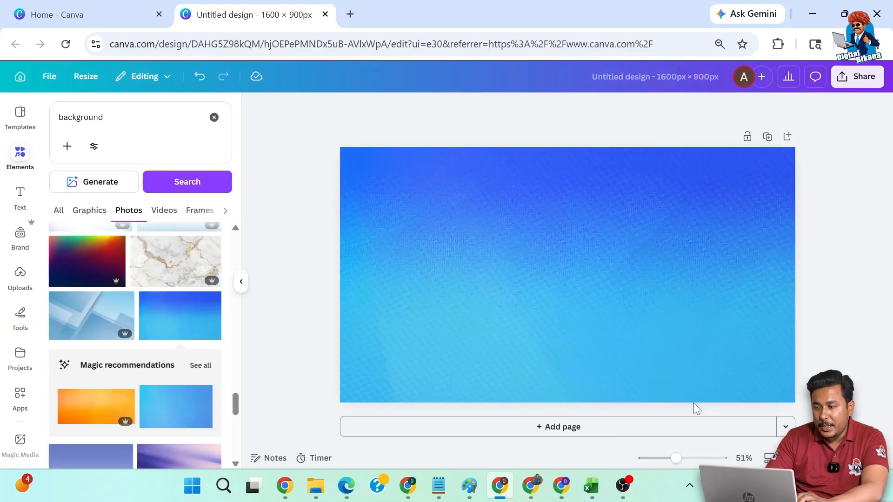
Add a heading with the single letter "D" near the page's left edge, at font size 351 in white.
click(20, 195)
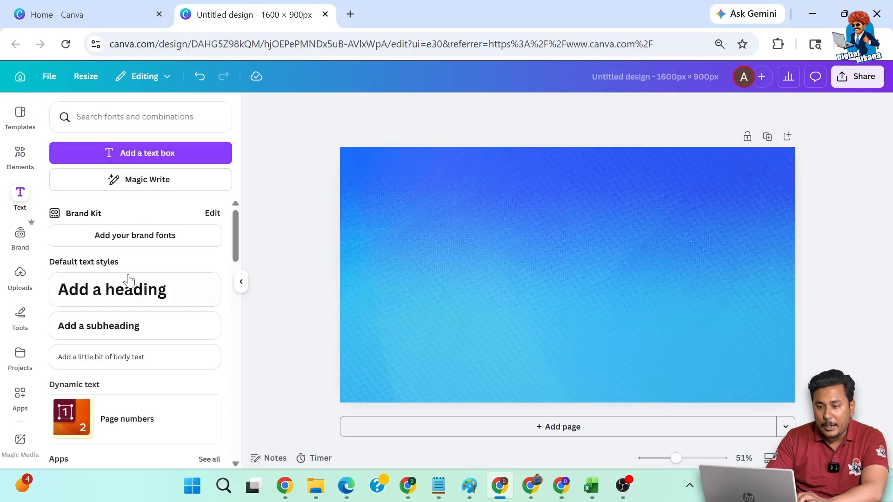
click(132, 298)
double_click(542, 275)
key(ctrl+a)
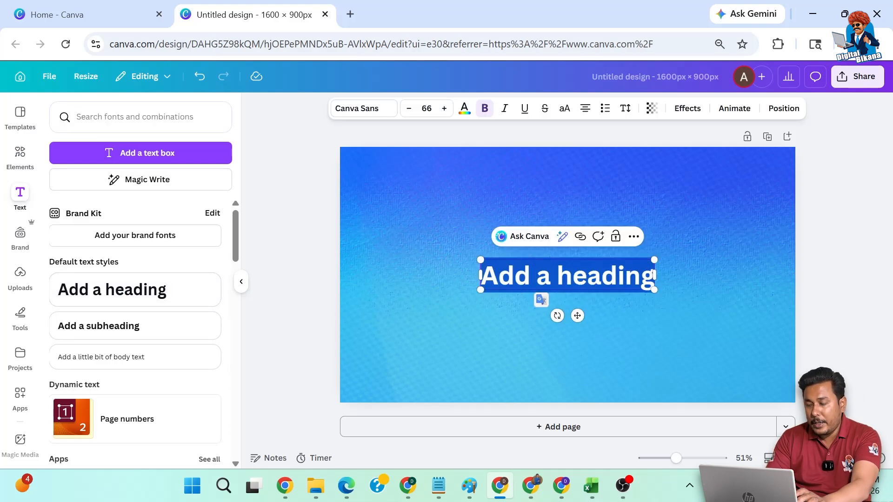
text(d)
key(BackSpace)
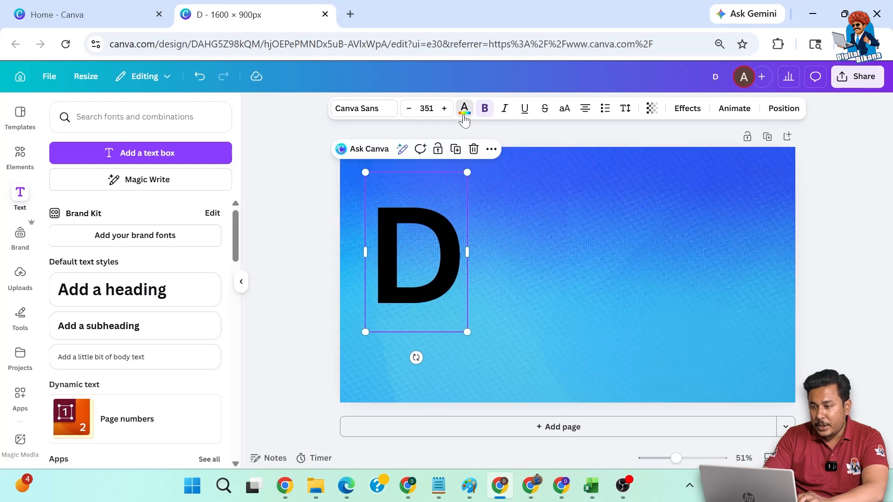
click(463, 116)
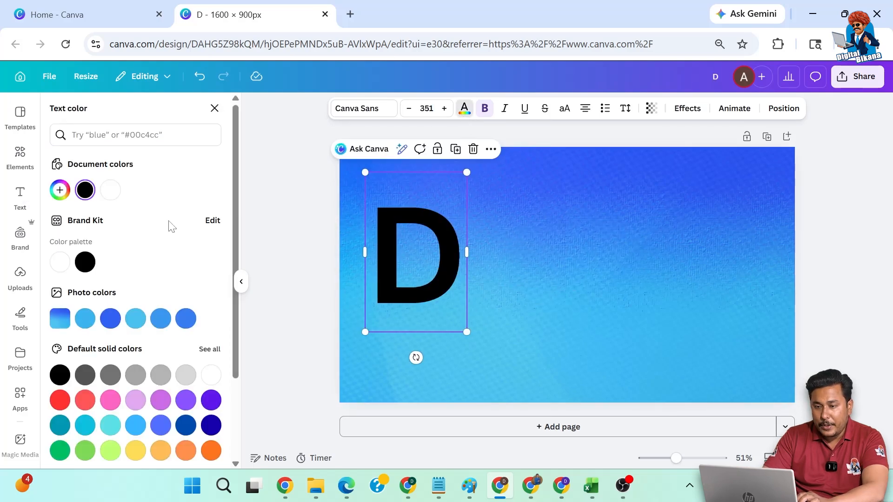
click(111, 192)
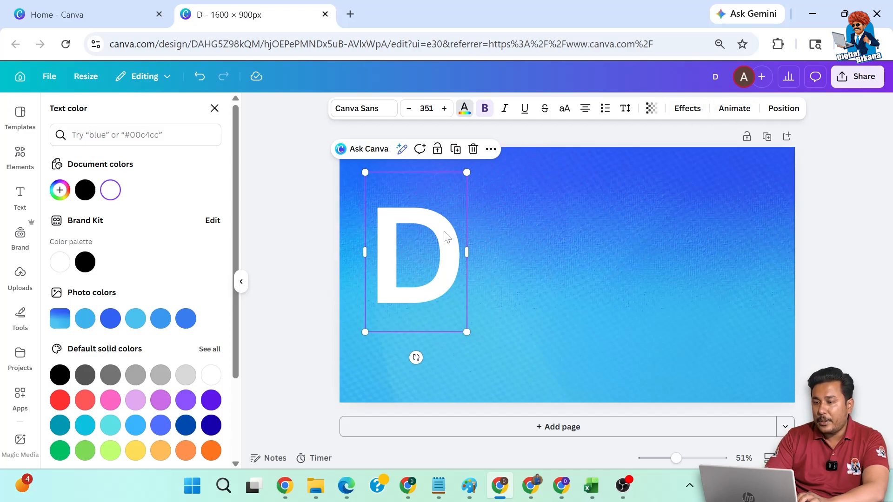
Apply a Drop shadow effect to the letter D with direction -76, offset 38 and transparency 56.
click(686, 110)
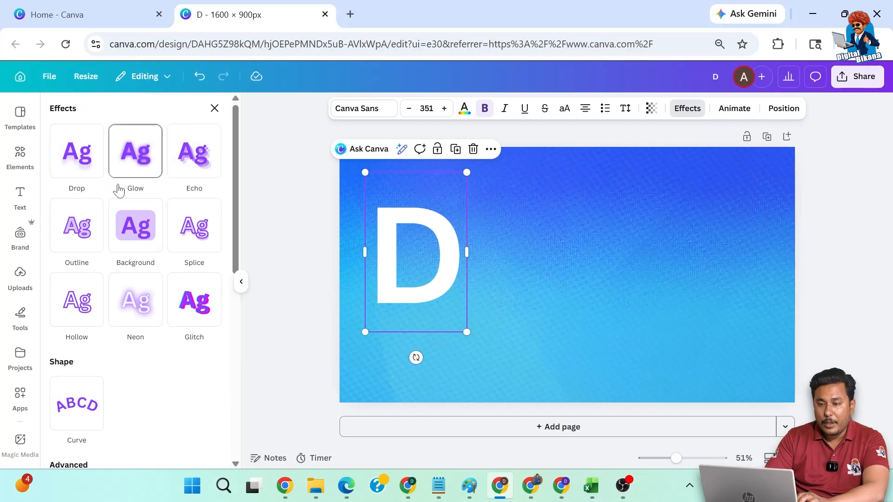
click(70, 164)
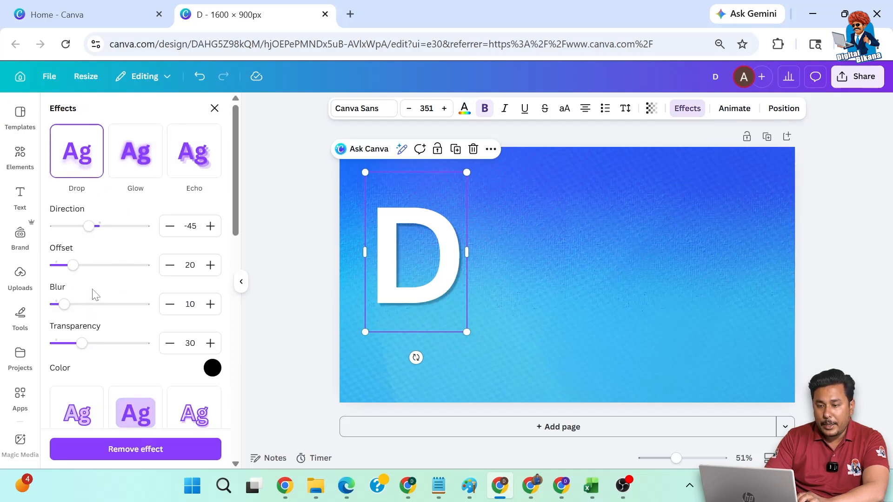
drag(89, 227, 89, 269)
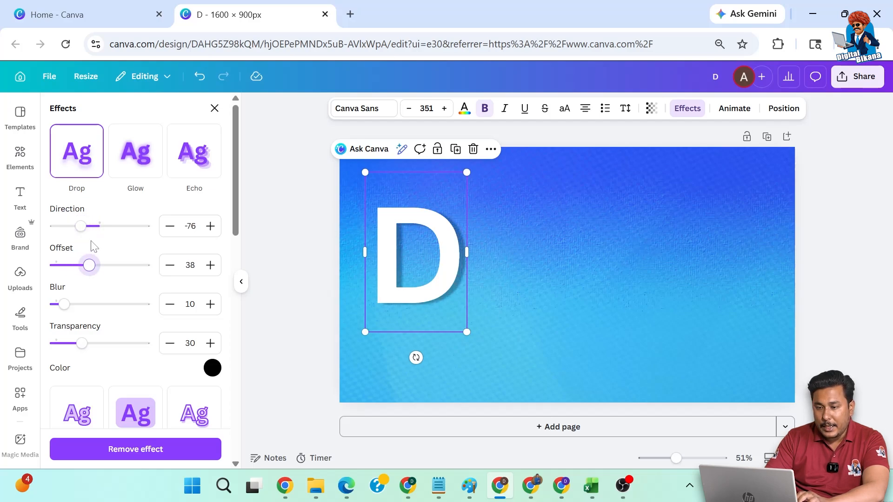
drag(83, 233, 82, 231)
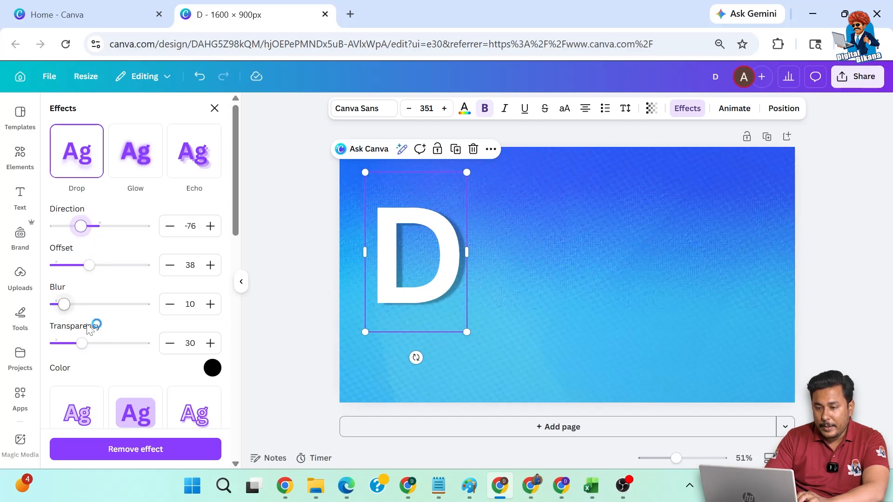
mouse_move(89, 346)
mouse_down()
mouse_move(76, 346)
mouse_move(106, 347)
mouse_up()
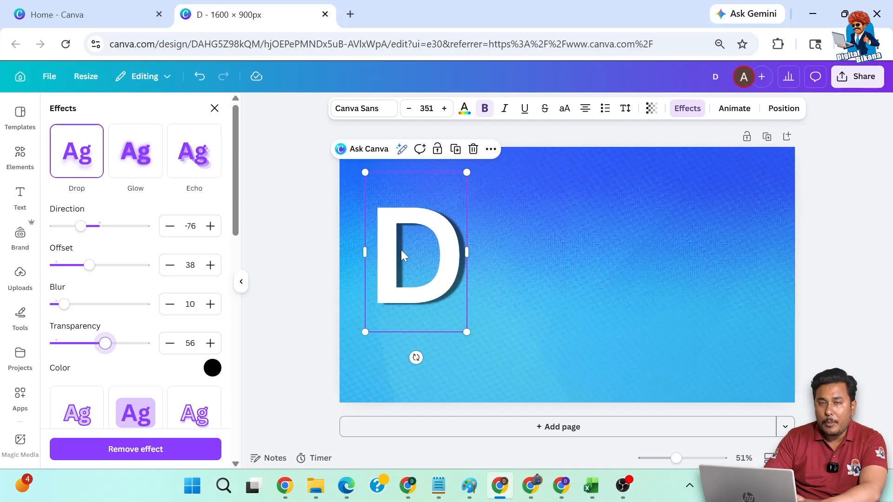
Duplicate the D, change the copy to "I" and place it slightly overlapping the right edge of the D.
drag(401, 250, 434, 250)
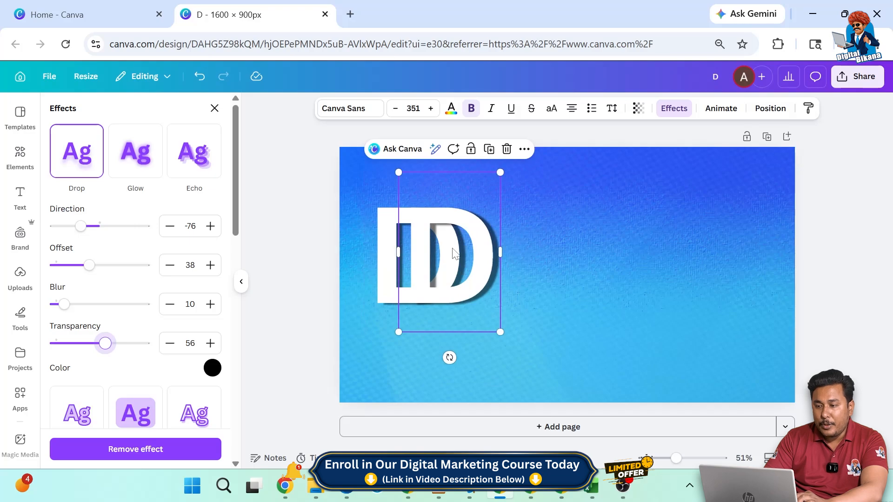
drag(455, 253, 486, 249)
double_click(486, 249)
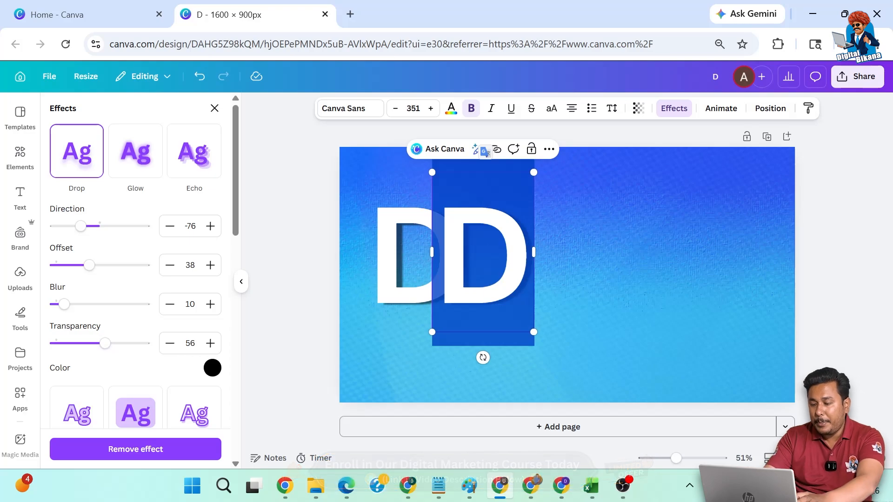
text(I)
click(319, 218)
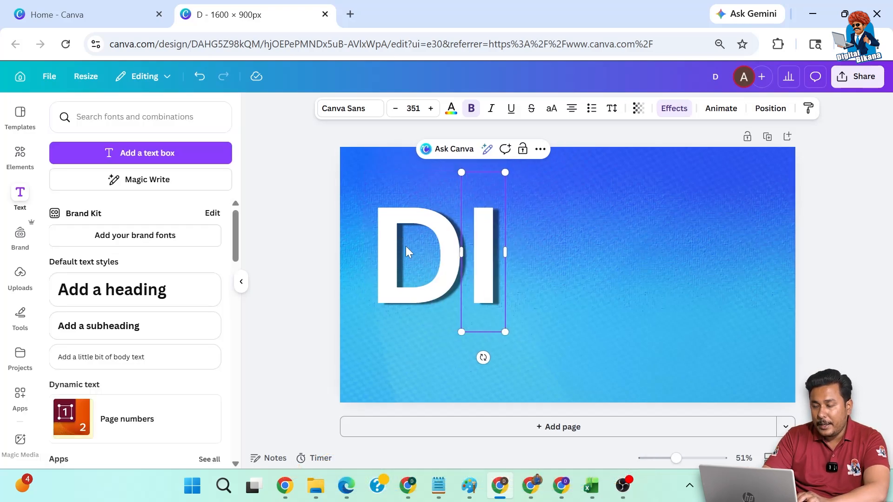
drag(480, 261, 466, 266)
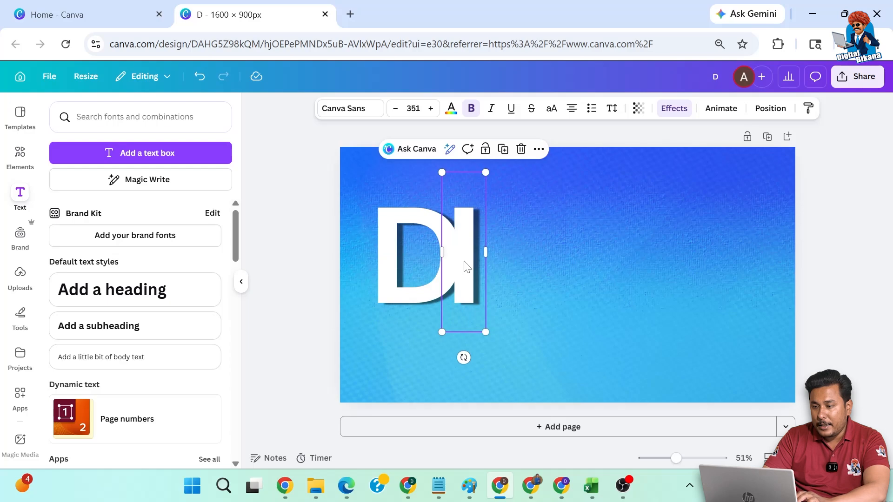
Send the letter I one layer backward, behind the D.
click(536, 154)
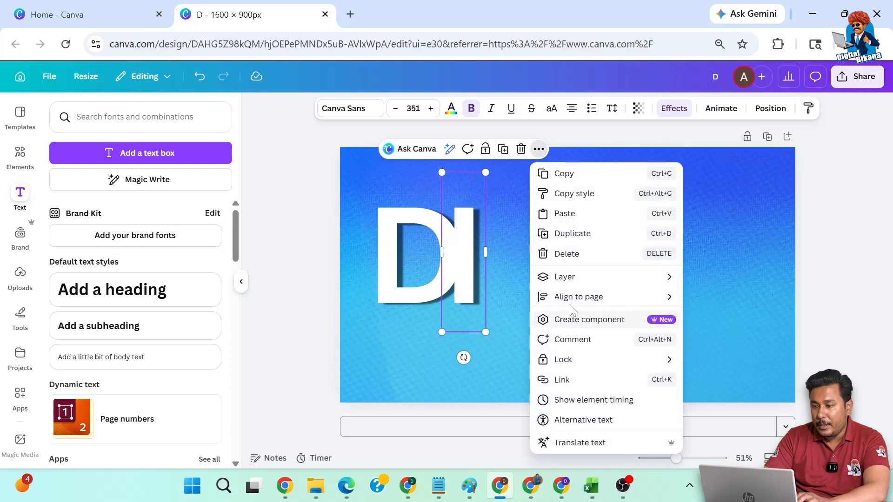
mouse_move(570, 282)
click(713, 315)
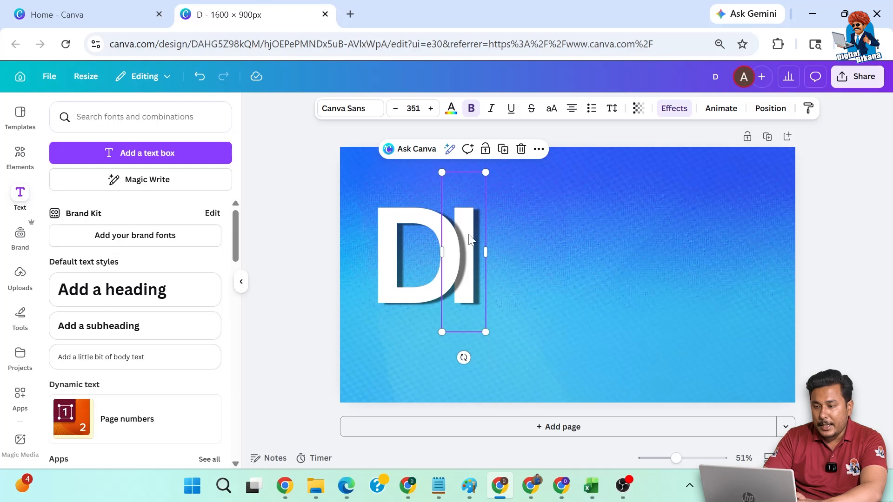
Duplicate the I to its right and change the copy's text to "G", slightly overlapping the I.
drag(475, 240, 511, 243)
double_click(492, 243)
text(G)
key(Escape)
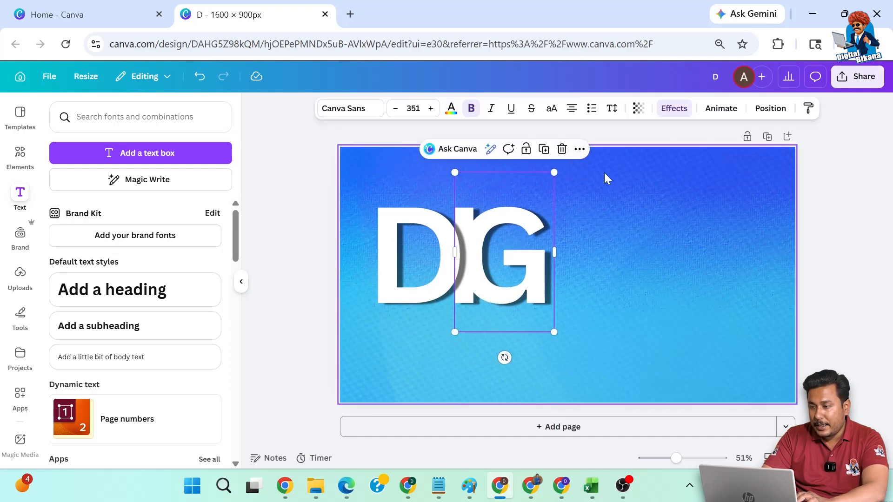
Send the letter G one layer backward.
click(580, 149)
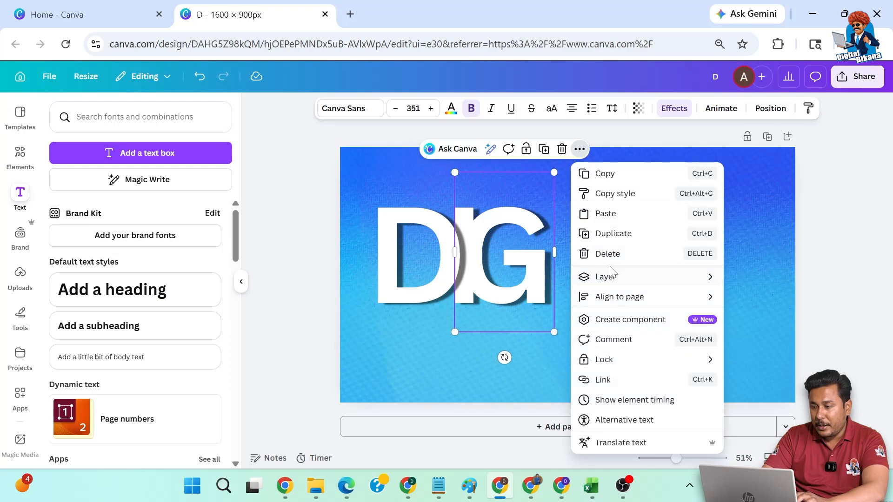
mouse_move(610, 278)
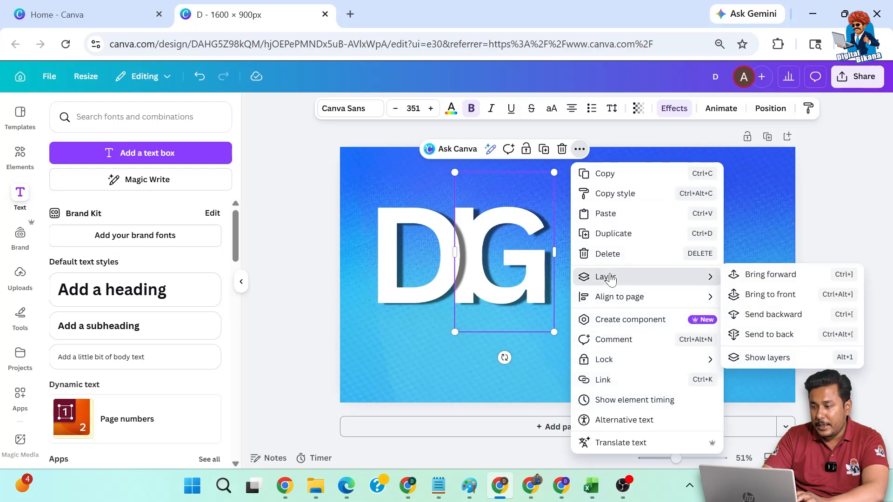
click(777, 315)
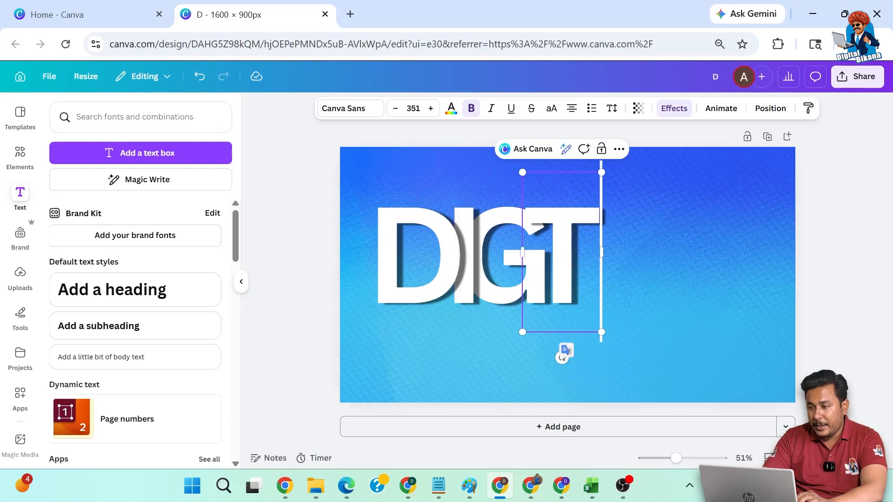
Send the letter T one layer backward, behind the G.
click(620, 149)
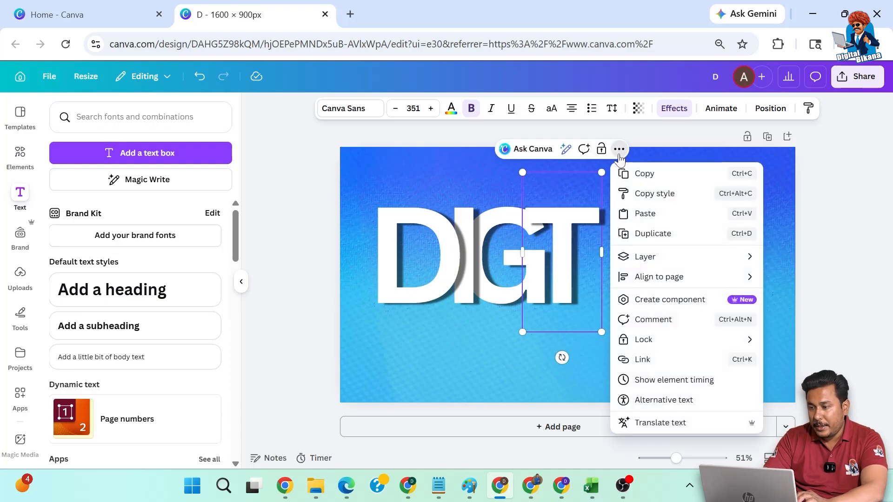
mouse_move(645, 258)
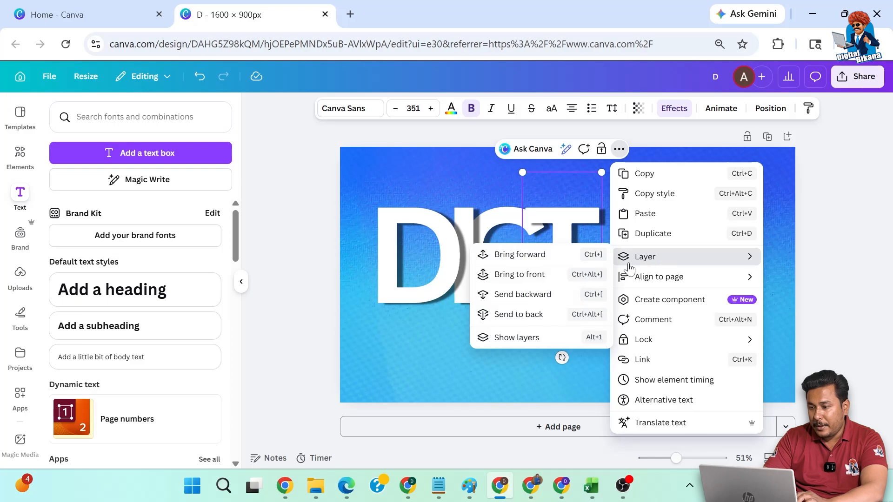
click(529, 303)
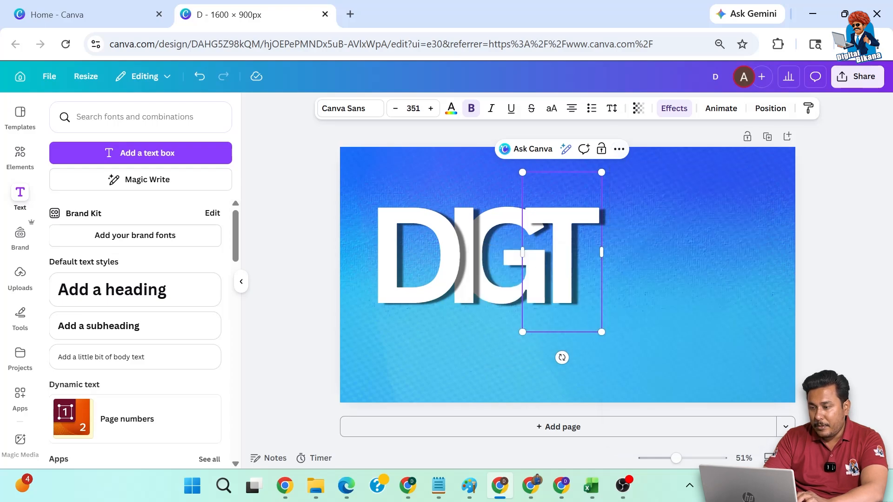
click(619, 149)
mouse_move(649, 258)
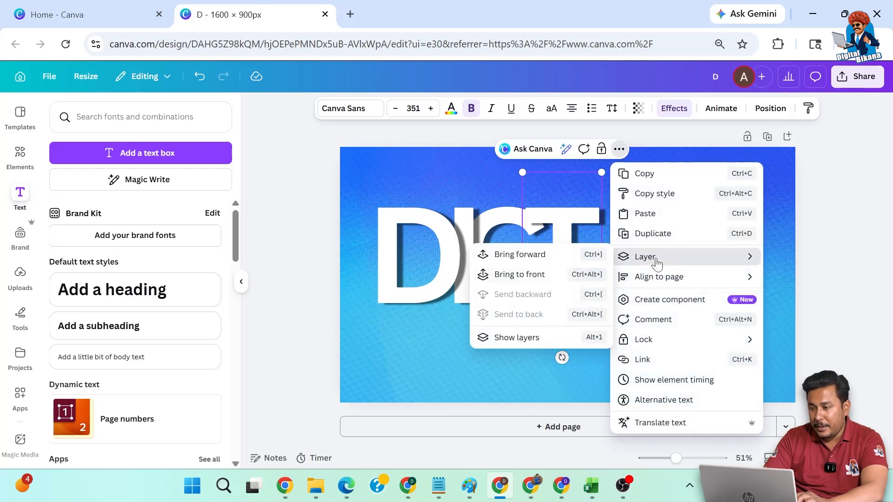
click(578, 269)
Duplicate the T to its right and change the copy's text to "A", overlapping the T.
drag(582, 245, 611, 244)
double_click(610, 244)
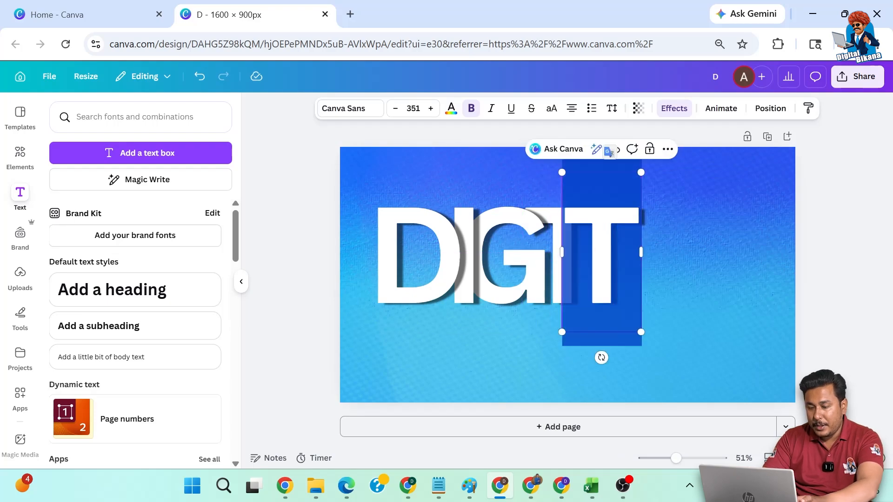
text(A)
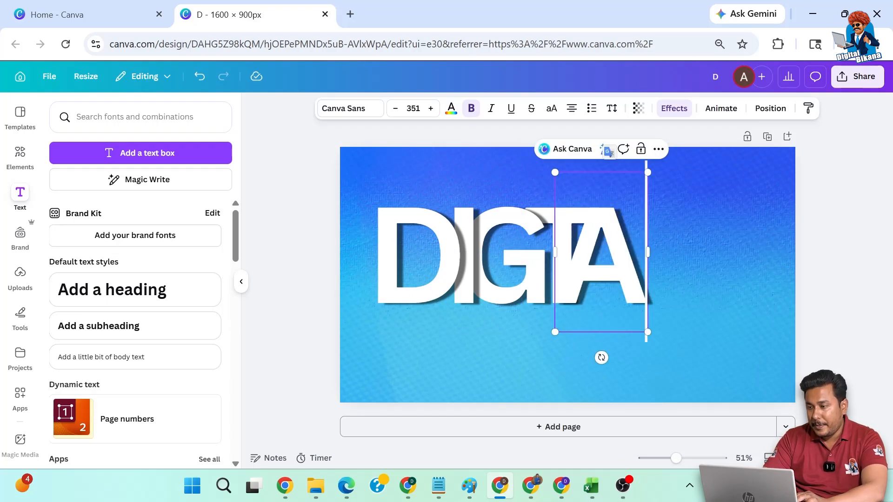
click(813, 252)
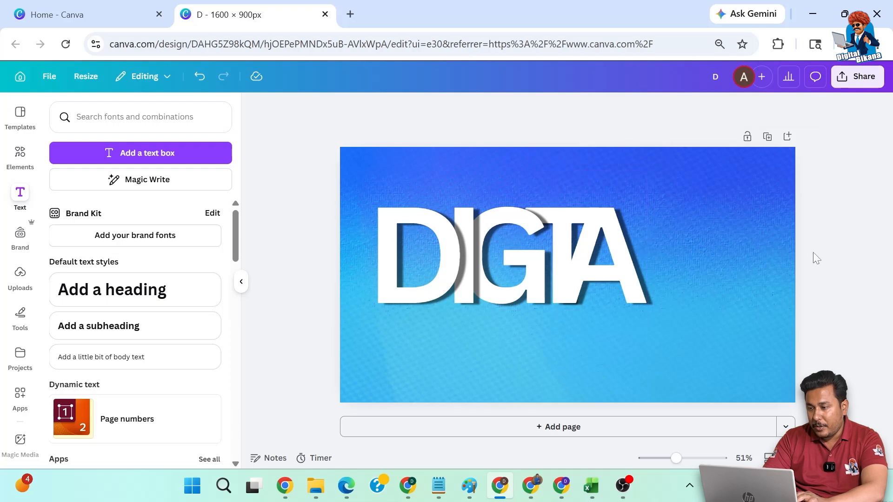
Move the letter A slightly to the right and send it one layer backward, behind the T.
drag(634, 254, 633, 255)
click(689, 149)
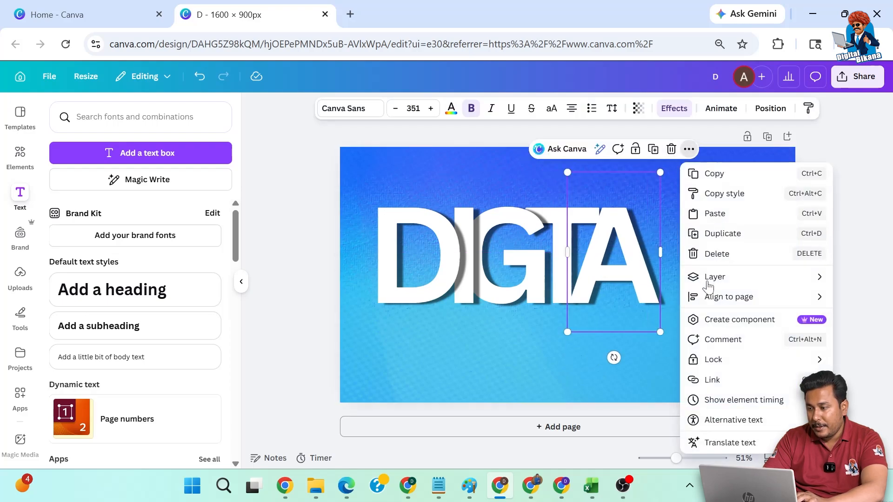
mouse_move(735, 285)
click(592, 314)
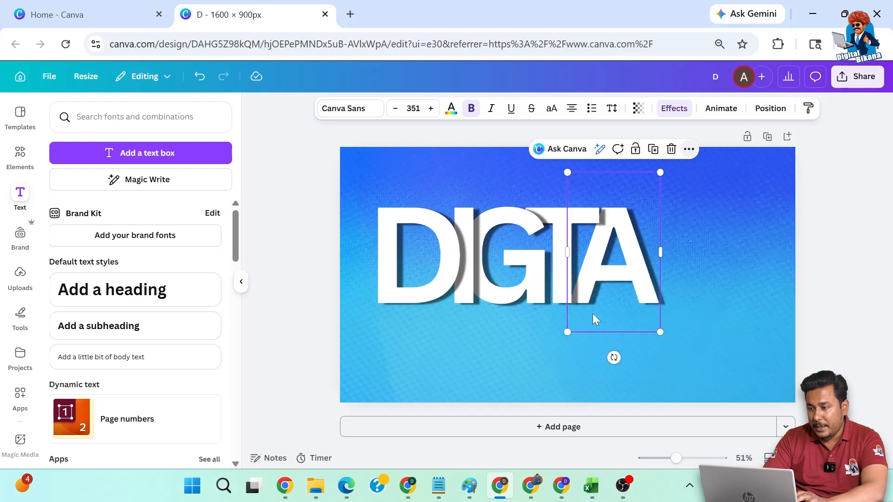
Move the A and T to the right to open a gap, and duplicate the I onto the right edge of the G.
click(552, 252)
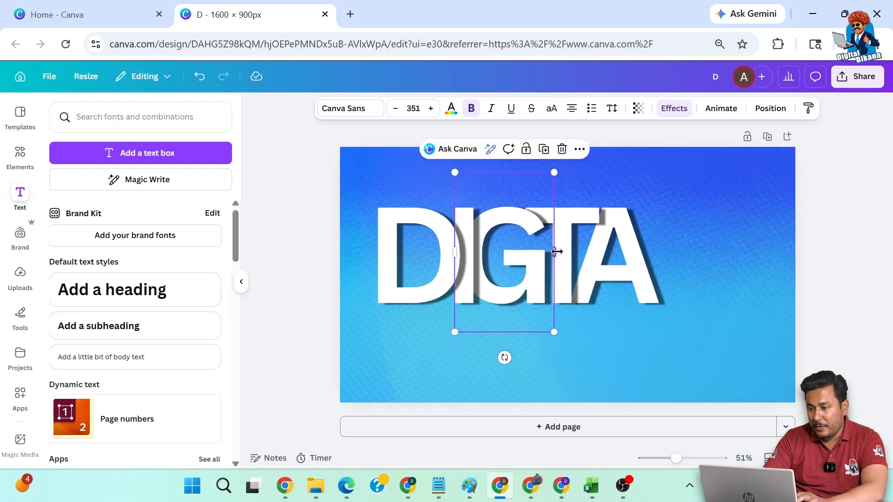
click(565, 259)
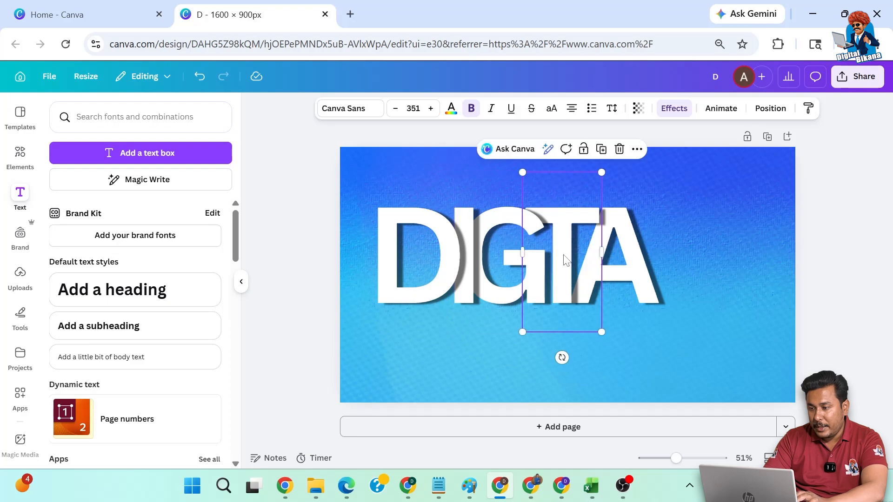
drag(633, 261, 714, 265)
drag(564, 261, 624, 256)
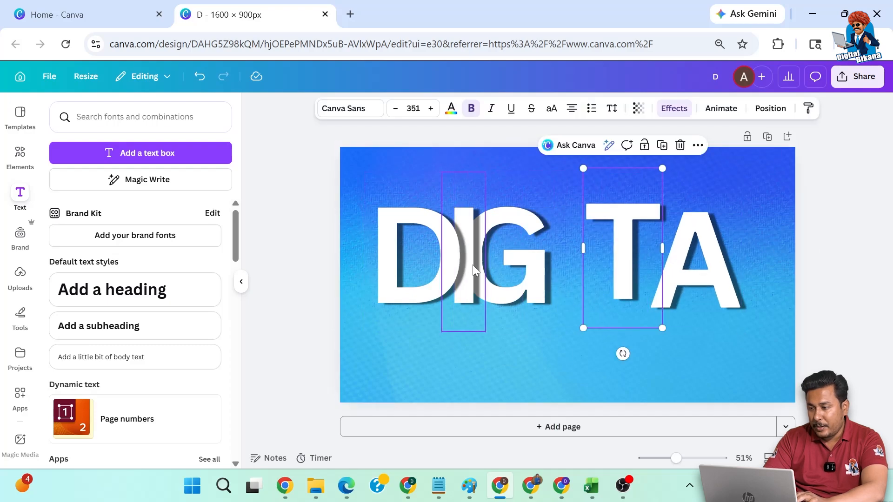
drag(474, 265, 561, 263)
Send the second letter I two layers backward, behind the G.
click(624, 149)
mouse_move(644, 275)
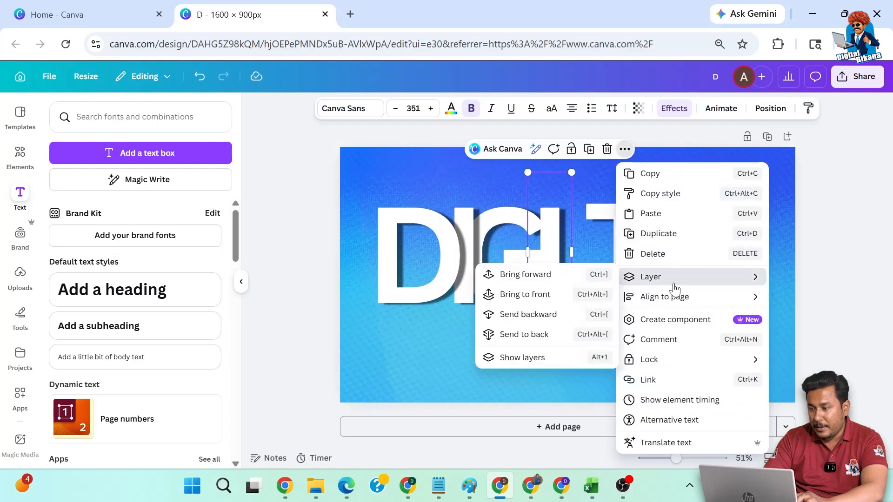
click(527, 313)
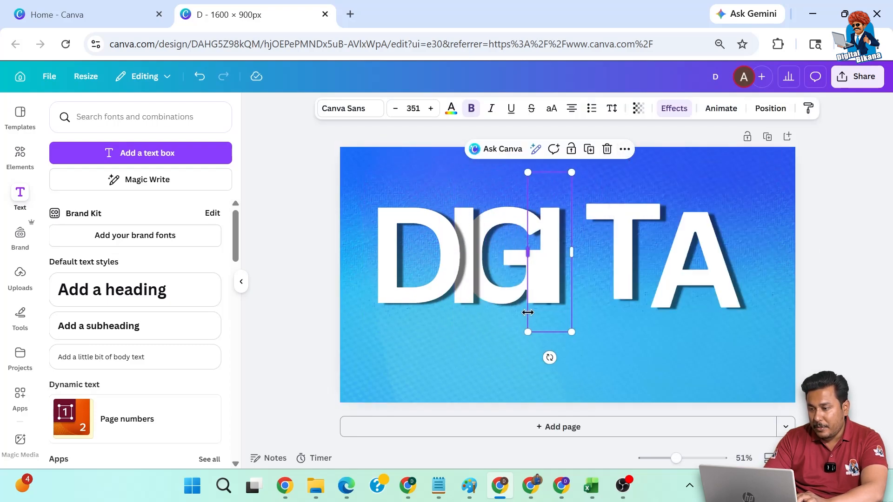
click(625, 149)
mouse_move(670, 279)
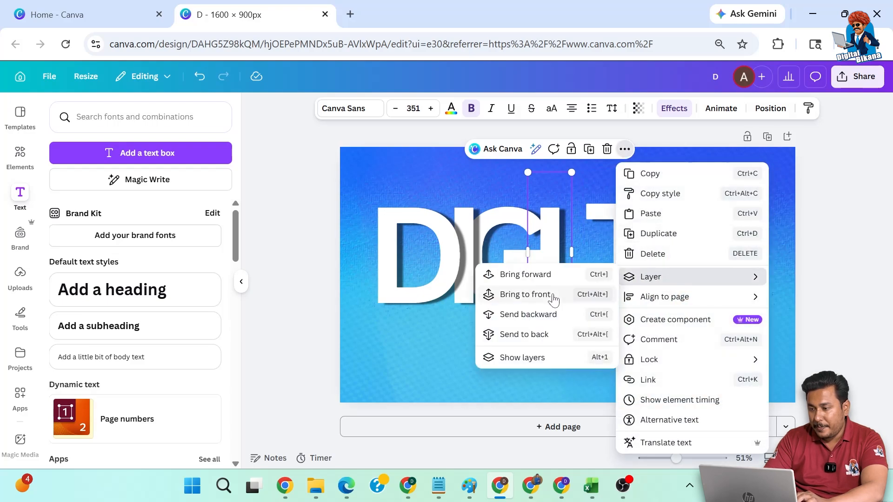
click(534, 313)
Move the T and A back to the left so each slightly overlaps the preceding letter on the same baseline.
drag(596, 250, 582, 252)
click(694, 261)
drag(693, 260, 629, 260)
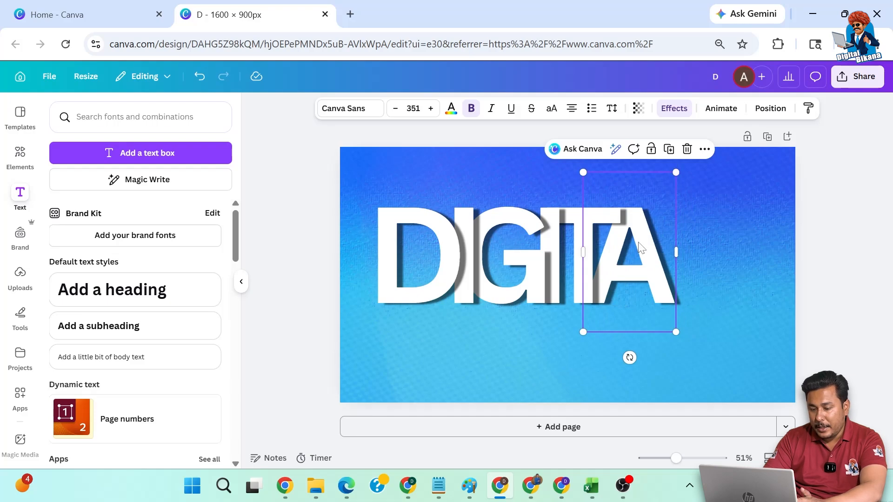
Duplicate the A to its right and change the copy's text to "L", slightly overlapping the A.
drag(640, 247, 693, 240)
double_click(693, 240)
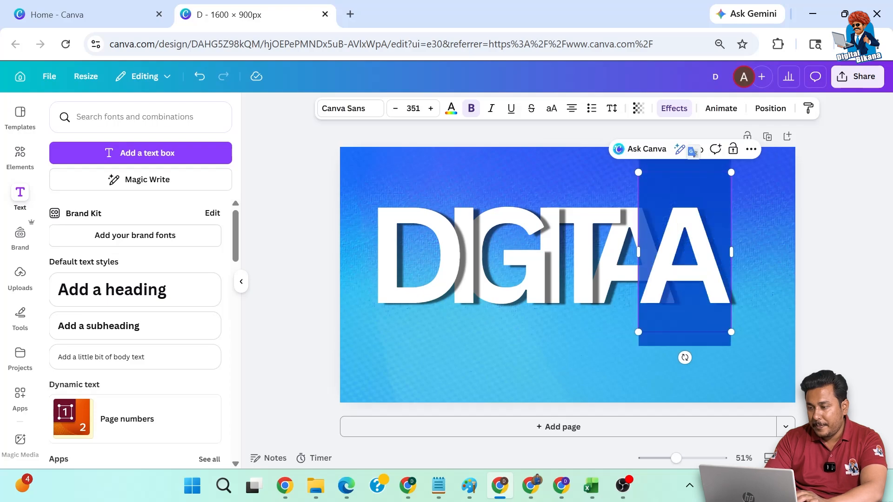
text(l)
key(BackSpace)
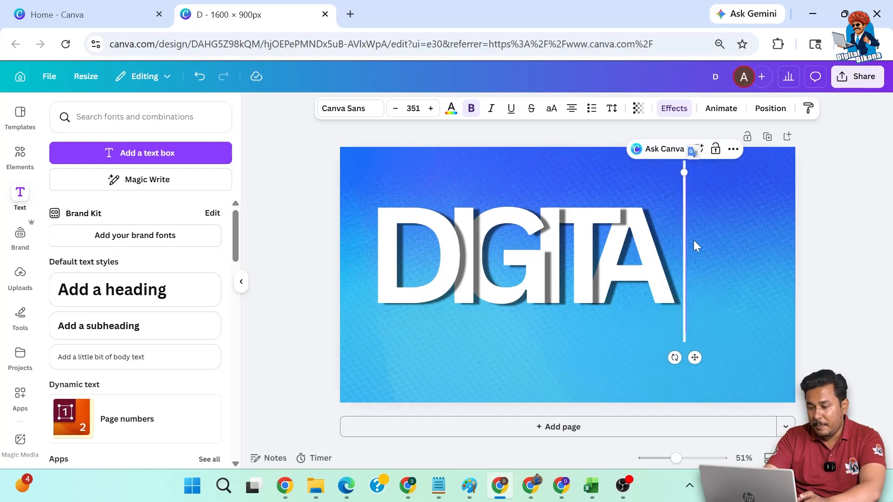
text(L)
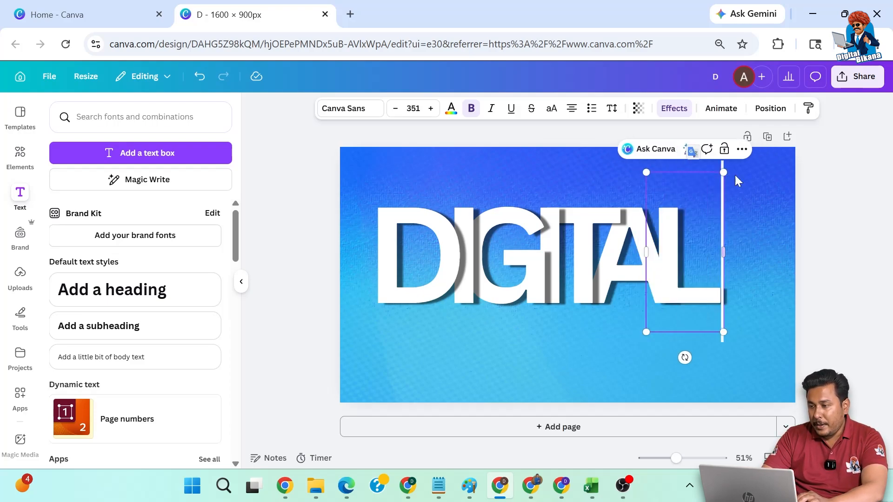
Send the letter L one layer backward, behind the A.
click(742, 149)
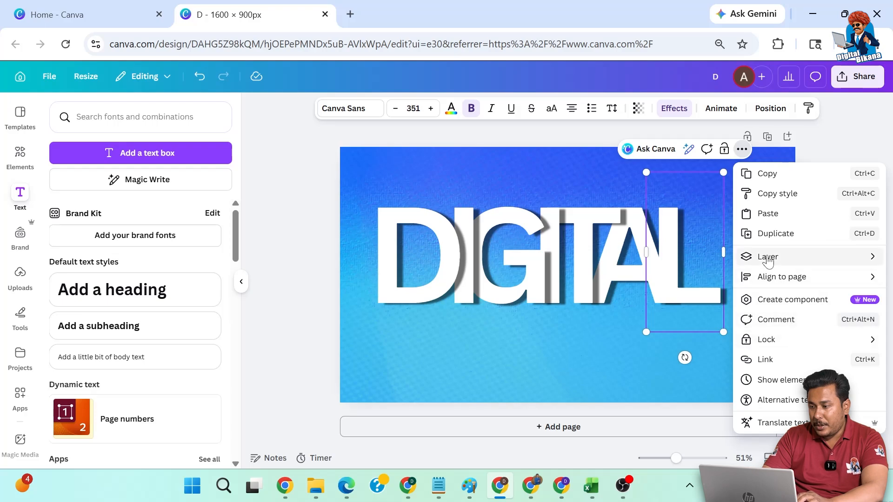
mouse_move(768, 256)
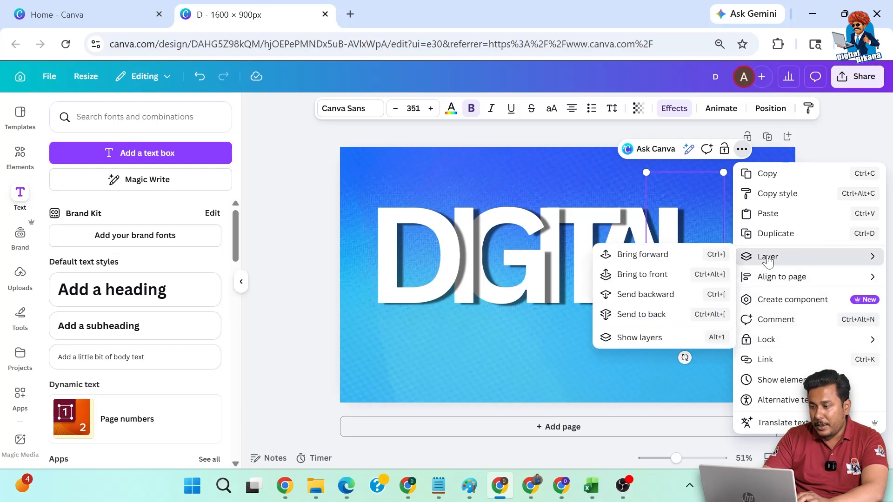
click(644, 297)
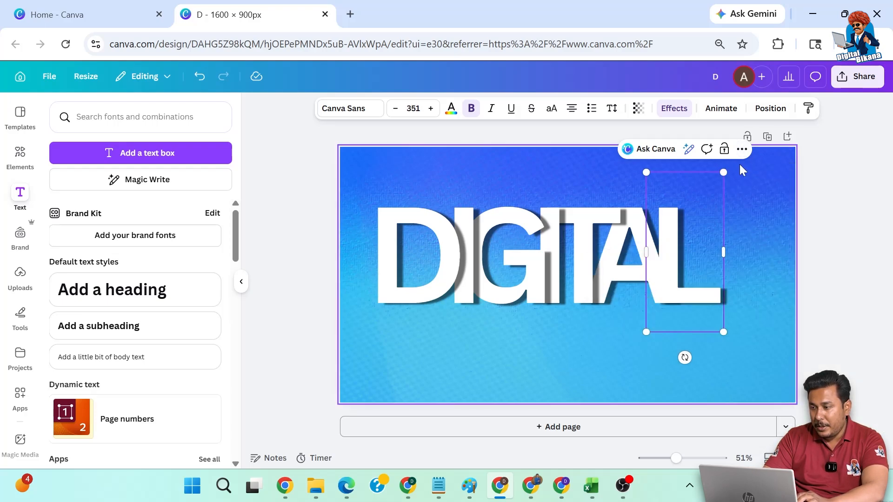
click(742, 149)
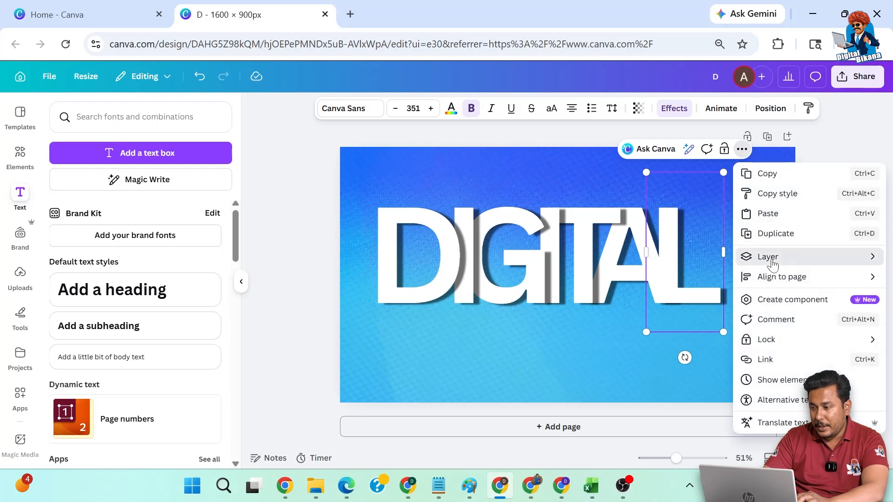
click(862, 144)
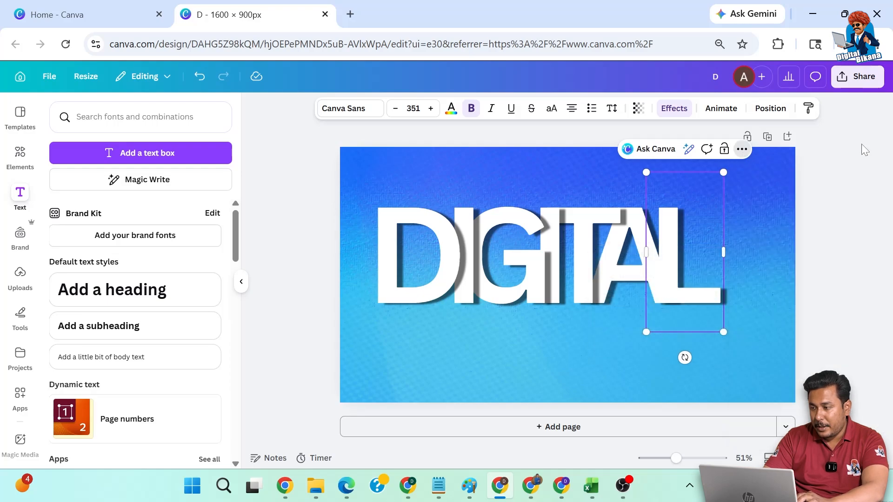